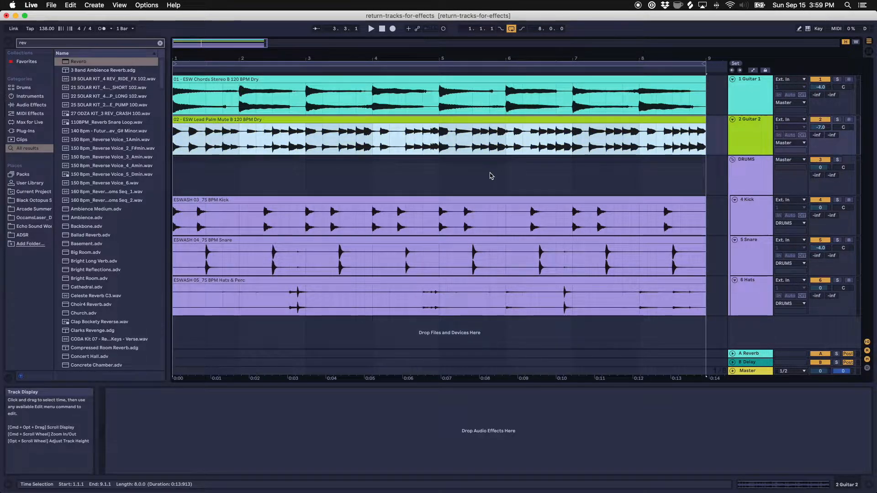
pyautogui.press('space')
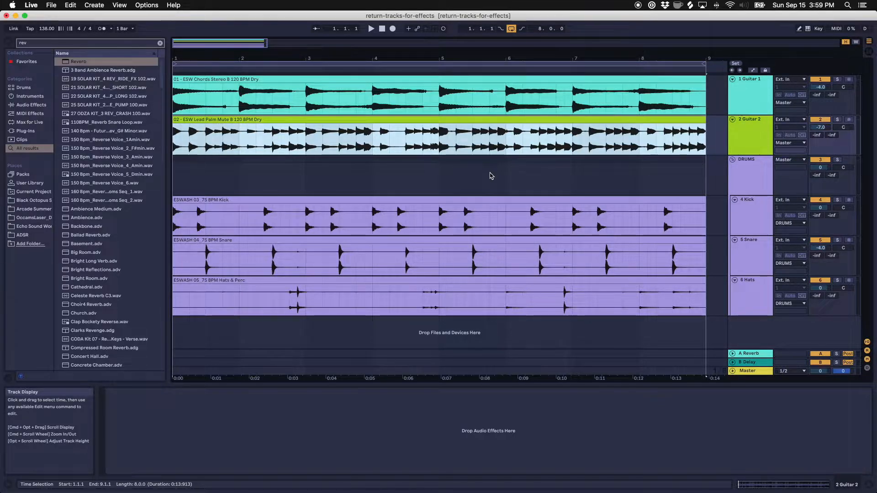
pyautogui.click(749, 98)
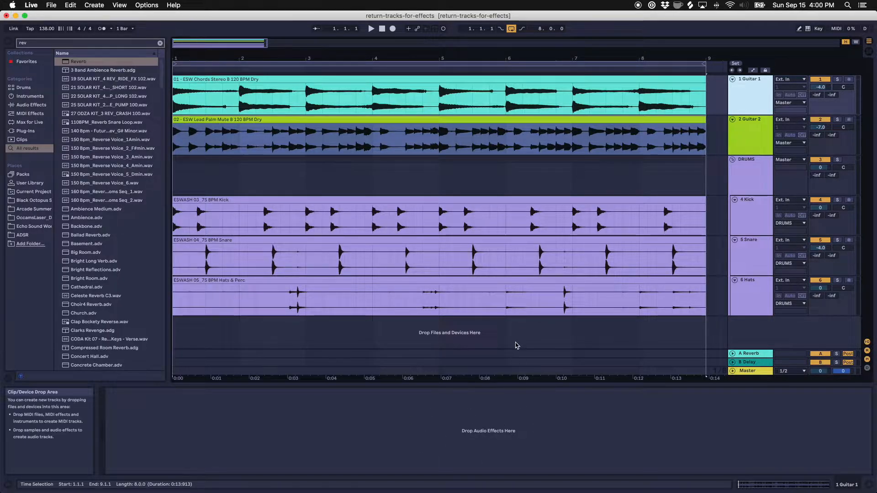
pyautogui.click(754, 128)
pyautogui.click(744, 258)
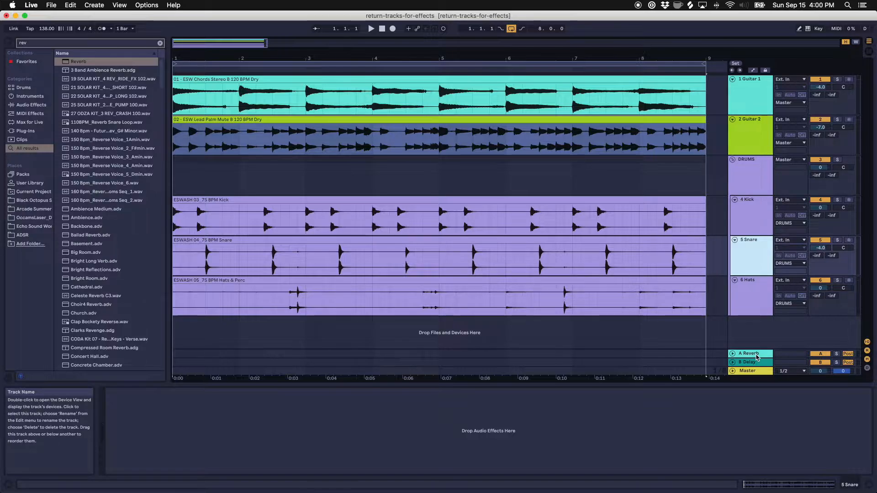
pyautogui.click(680, 291)
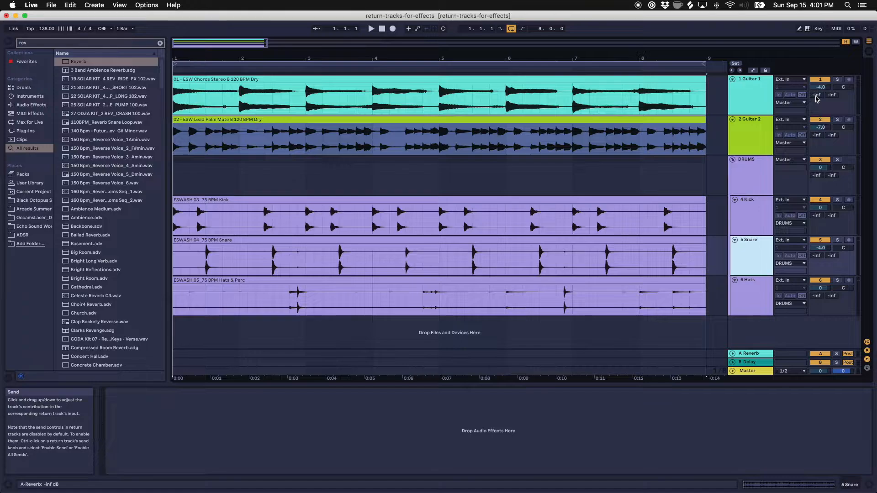
# - Set the Reverb send to 0 dB on Guitar 1 while auditioning it soloed, and to -6.2 dB on Guitar 2 in the full mix
pyautogui.click(758, 98)
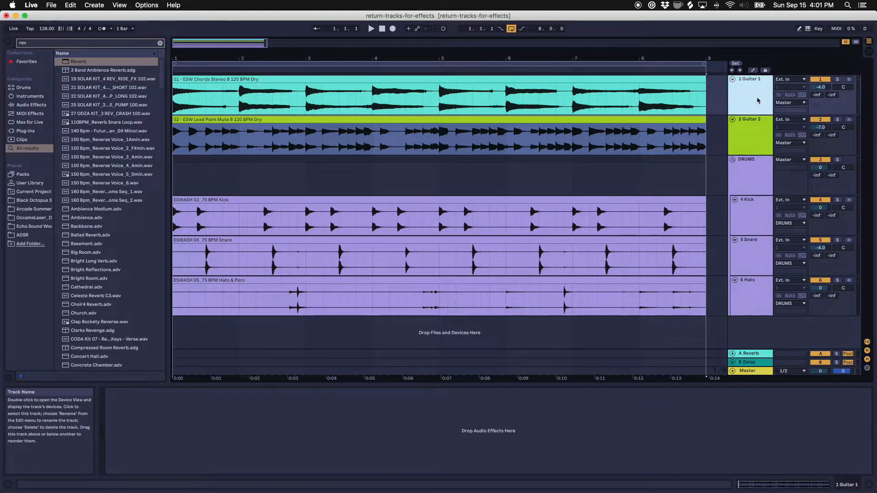
pyautogui.press('s')
pyautogui.press('space')
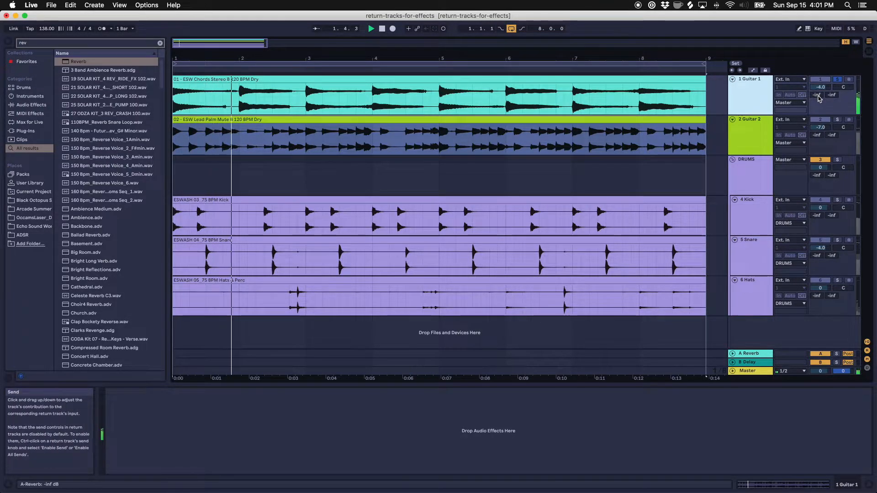
pyautogui.moveTo(817, 96); pyautogui.dragTo(817, 52)
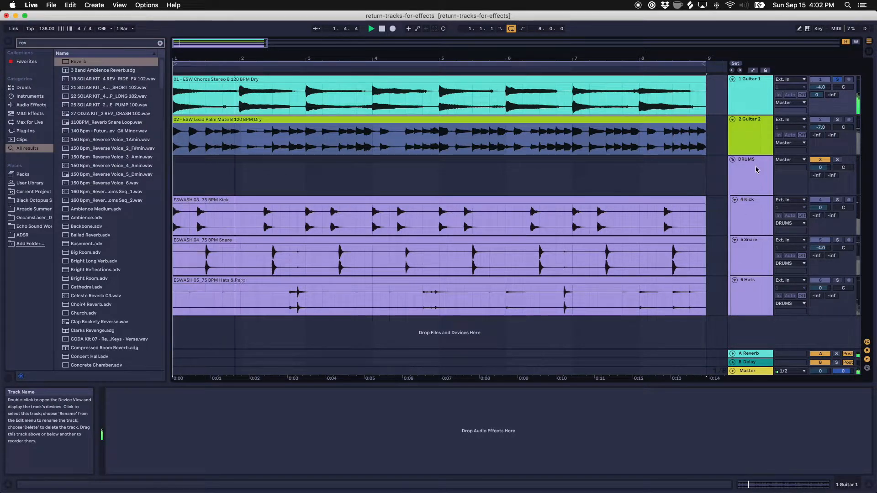
pyautogui.press('s')
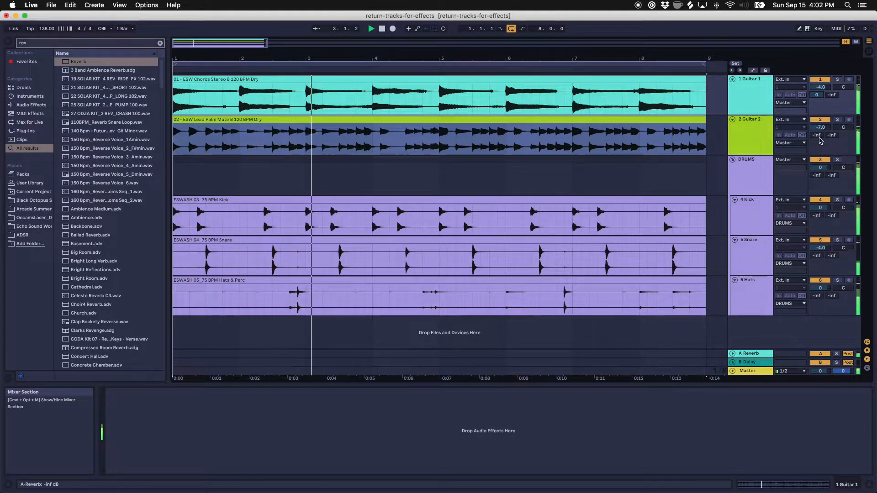
pyautogui.moveTo(816, 135)
pyautogui.mouseDown()
pyautogui.moveTo(816, 80)
pyautogui.moveTo(818, 138)
pyautogui.mouseUp()
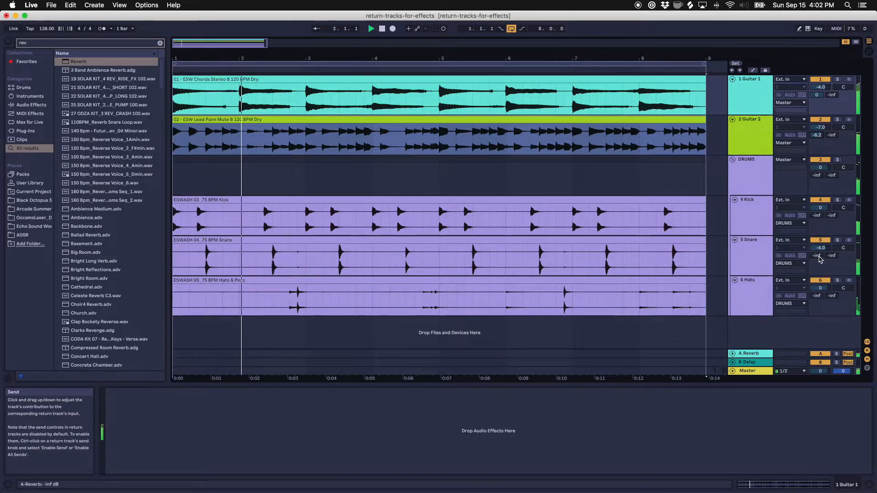
# - Set the Snare's Reverb send to -5.0 dB and Delay send to -14.7 dB, auditioning the track soloed
pyautogui.moveTo(817, 255); pyautogui.dragTo(817, 217)
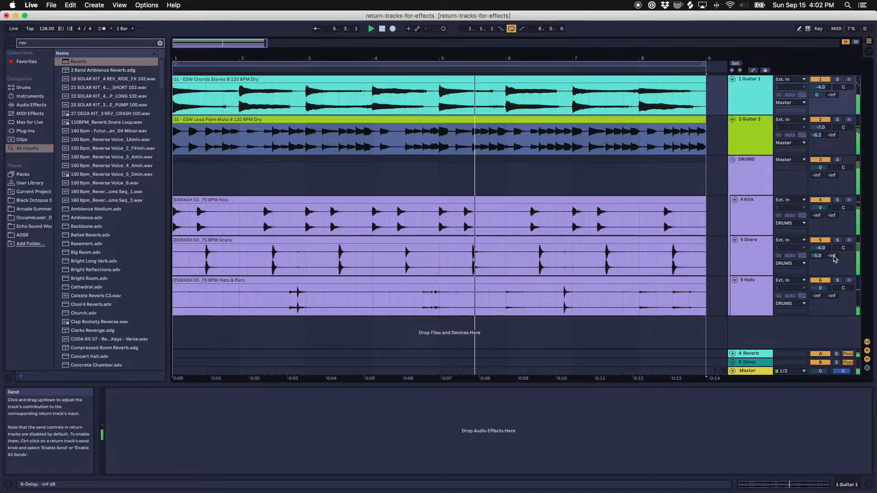
pyautogui.moveTo(833, 259); pyautogui.dragTo(833, 248)
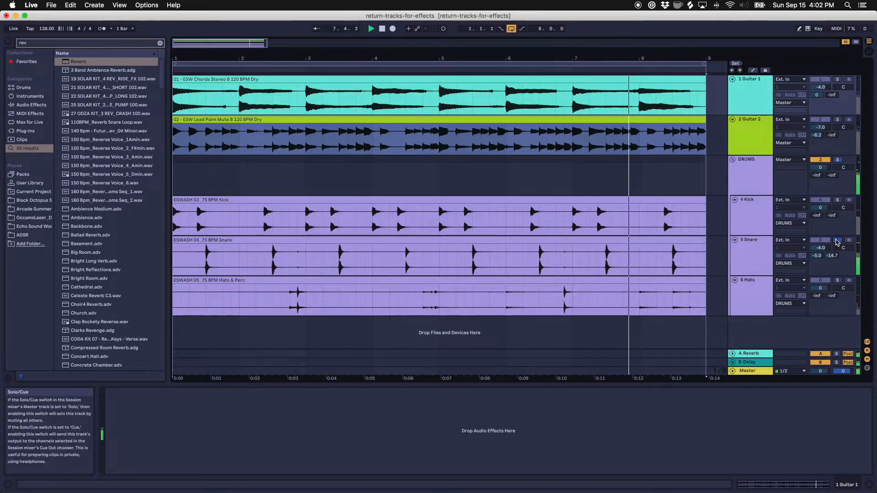
pyautogui.click(837, 240)
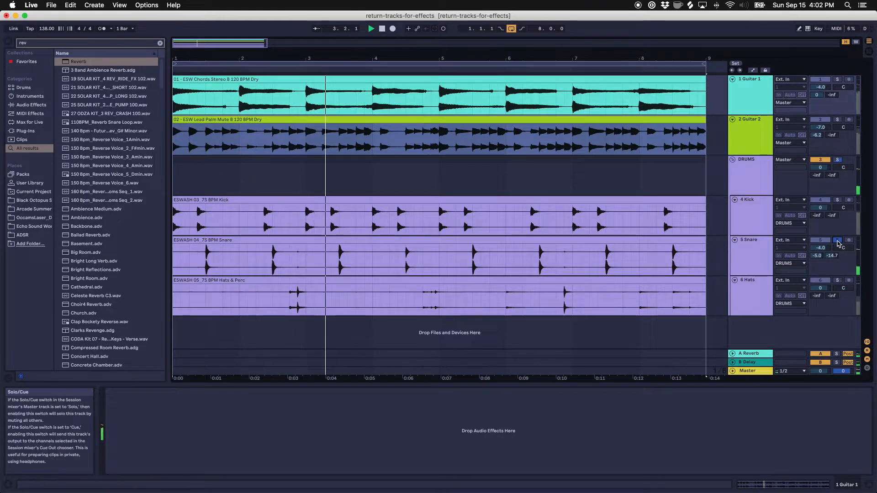
pyautogui.click(837, 240)
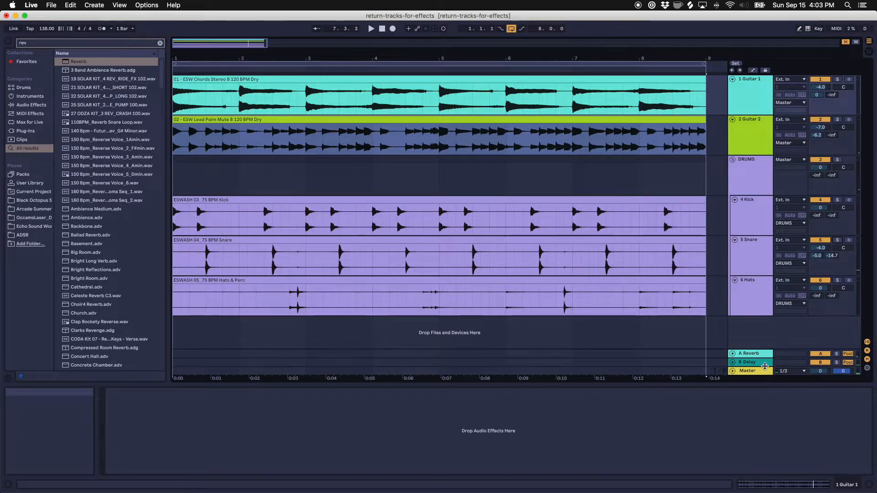
# - Replace the Reverb device on return track A with the ValhallaRoom plug-in
pyautogui.click(755, 355)
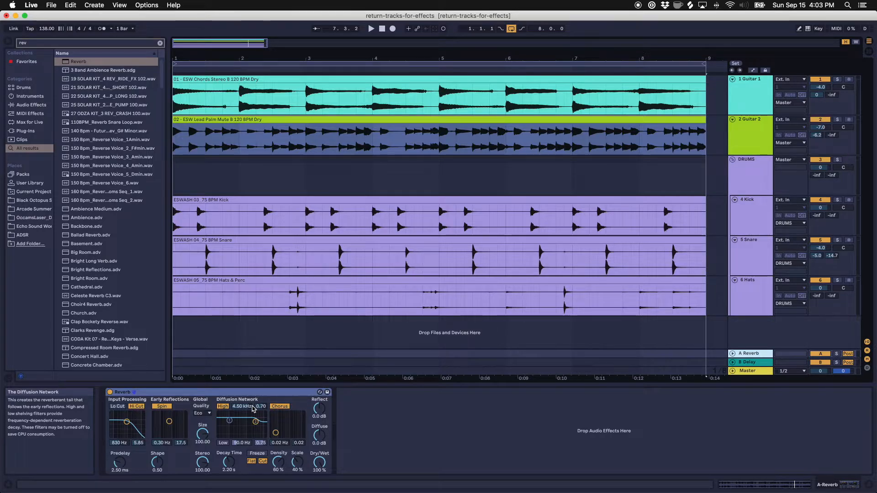
pyautogui.click(235, 393)
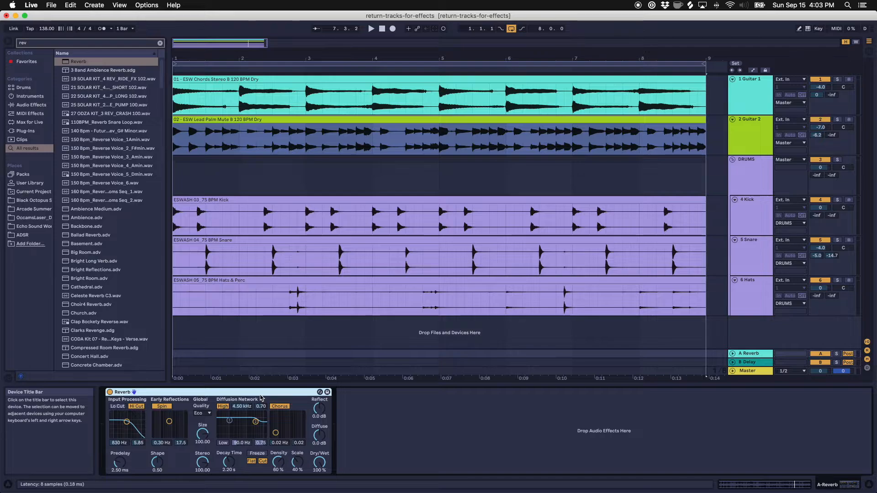
pyautogui.press('Delete')
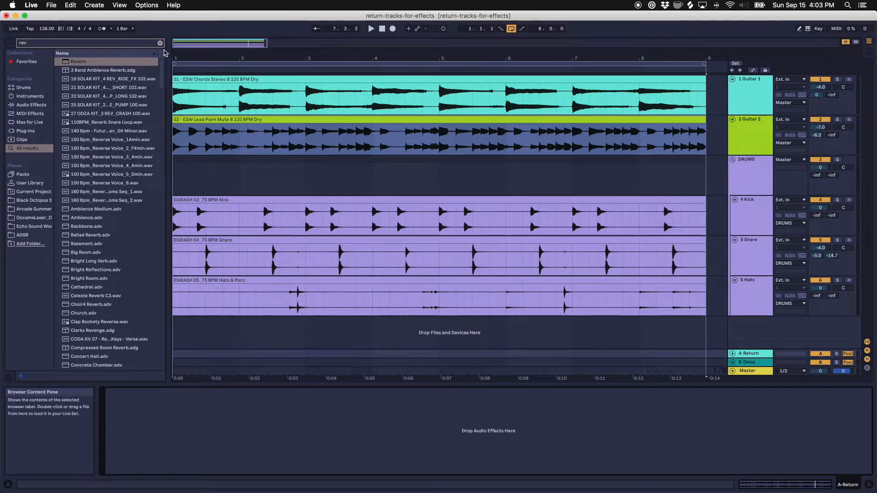
pyautogui.click(42, 131)
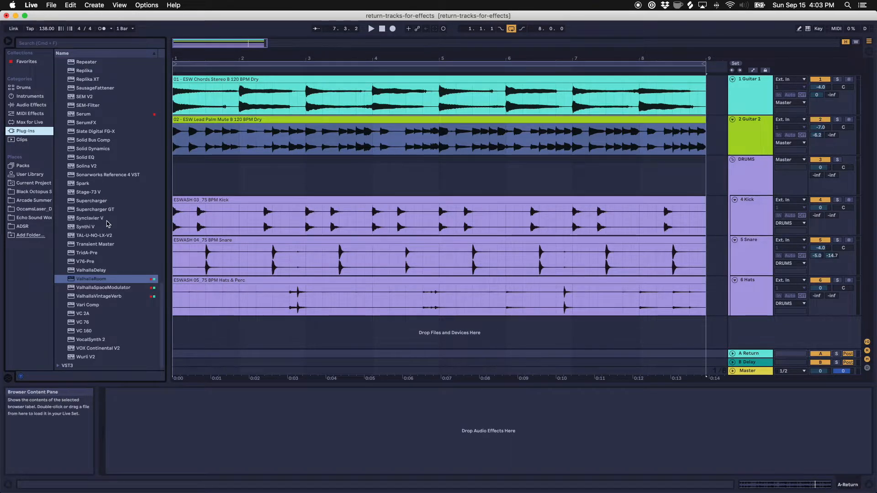
pyautogui.moveTo(73, 282); pyautogui.dragTo(203, 426)
pyautogui.click(126, 393)
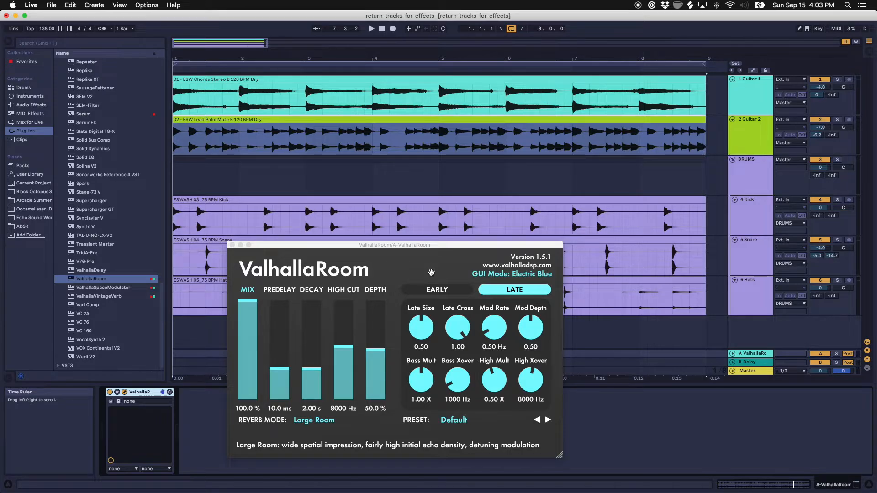
# - Load ValhallaRoom's SizzlePlate preset during playback and set its decay to 1.81 s
pyautogui.press('space')
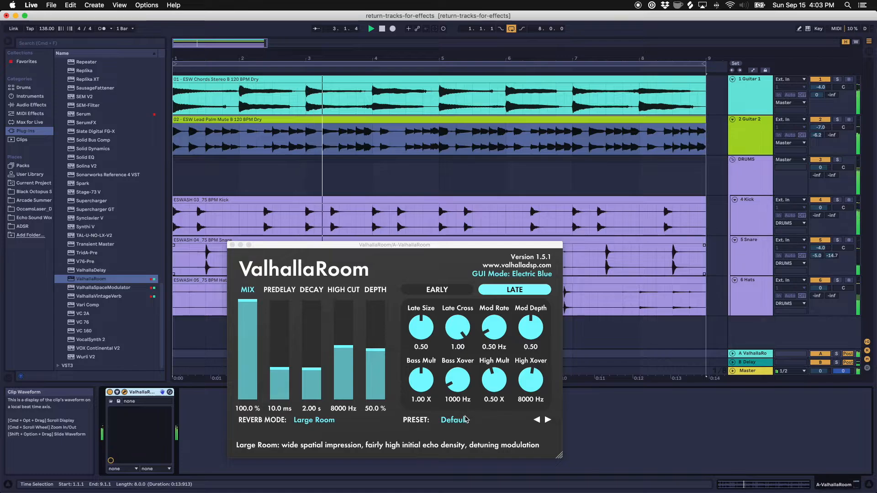
pyautogui.click(466, 419)
pyautogui.moveTo(495, 328)
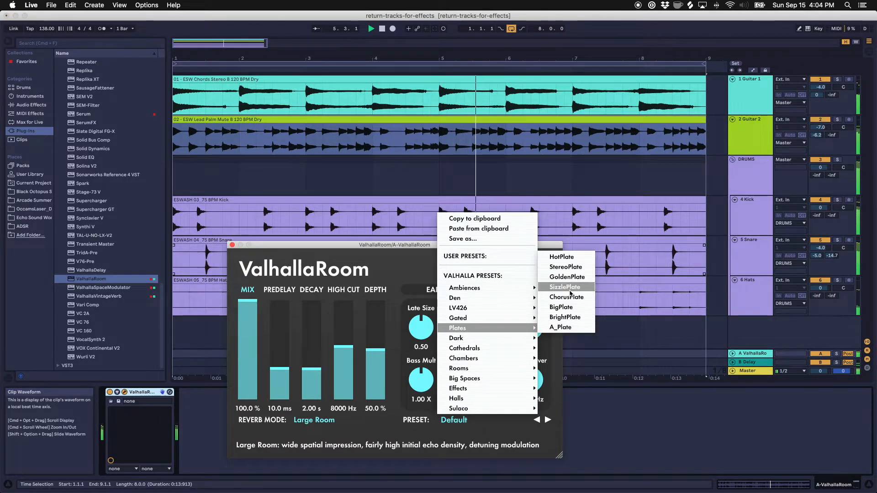
pyautogui.click(566, 287)
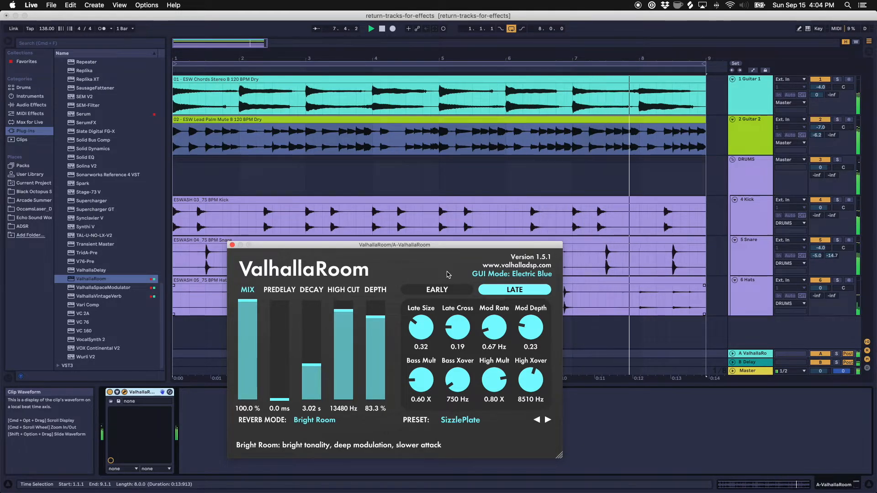
pyautogui.moveTo(315, 360); pyautogui.dragTo(313, 374)
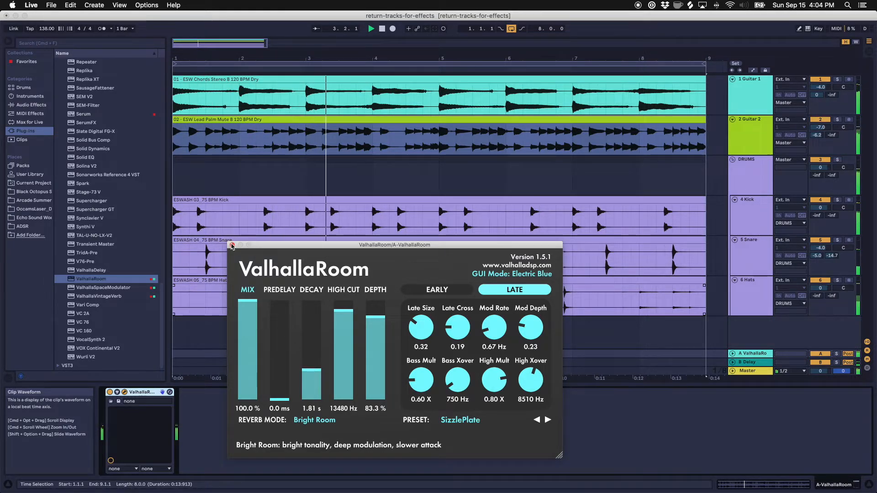
pyautogui.click(232, 245)
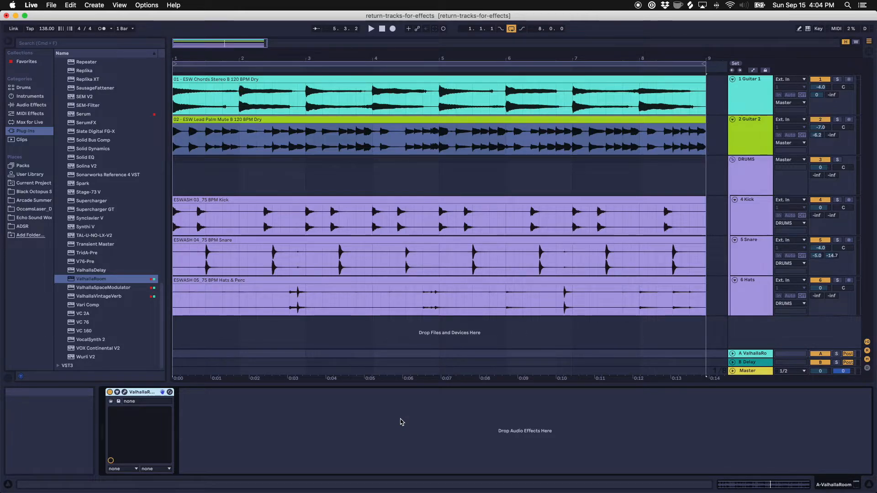
# - Add an EQ Eight after ValhallaRoom on return track A
pyautogui.click(275, 450)
pyautogui.press('super+f')
pyautogui.write('eq')
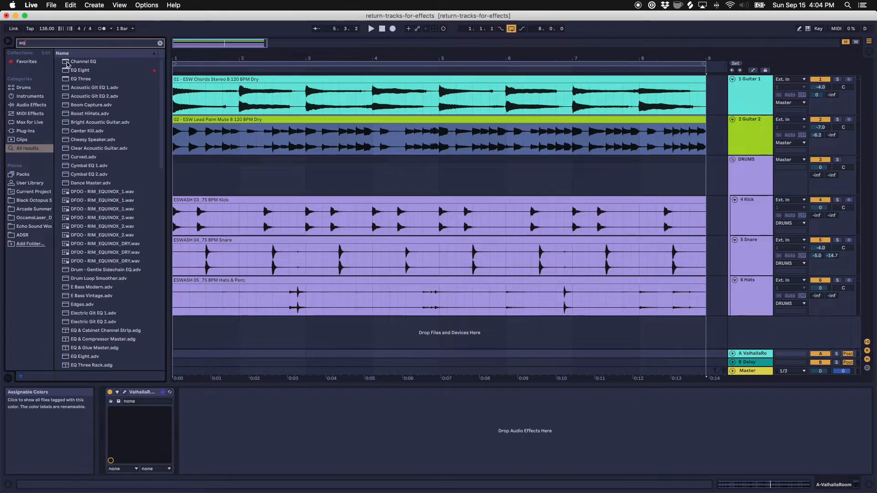
pyautogui.moveTo(73, 72)
pyautogui.mouseDown()
pyautogui.moveTo(265, 413)
pyautogui.moveTo(258, 425)
pyautogui.mouseUp()
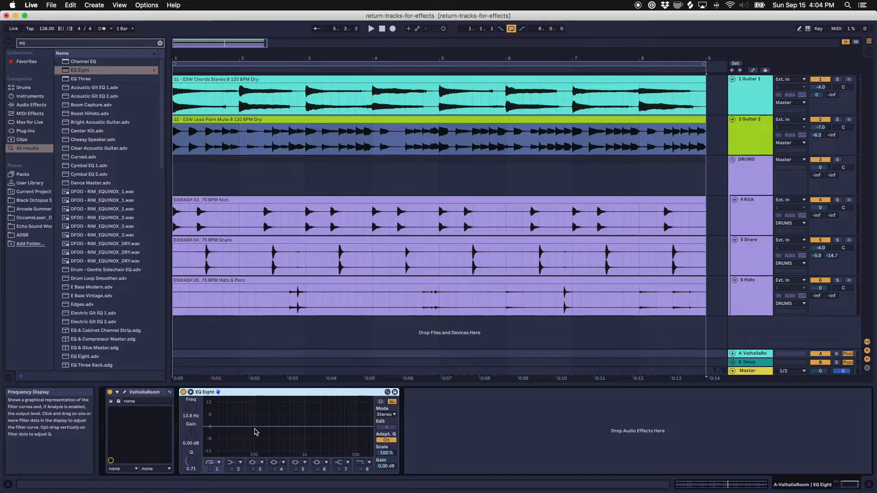
# - Enable EQ Eight's low-cut filter 1 at 166 Hz while listening to return track A soloed
pyautogui.press('space')
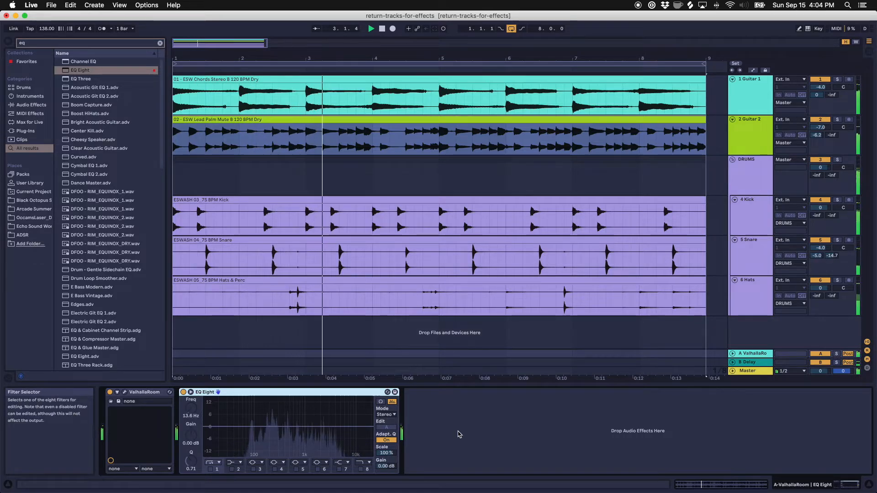
pyautogui.click(836, 354)
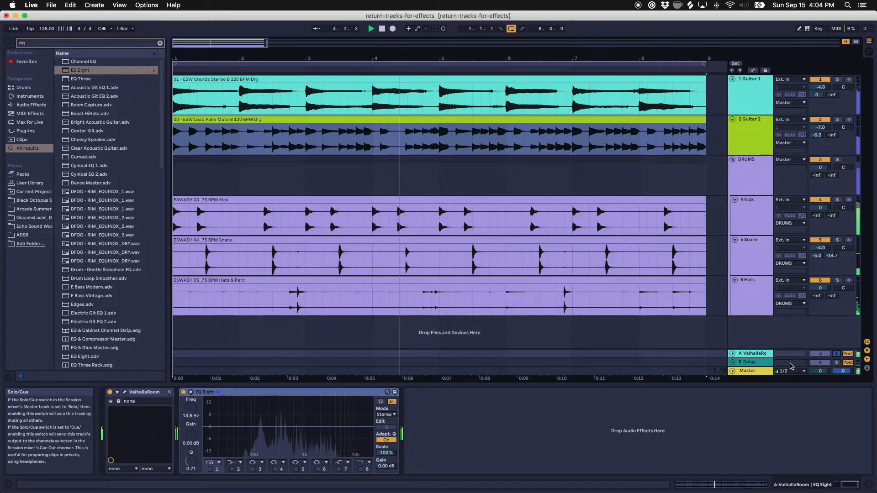
pyautogui.click(211, 468)
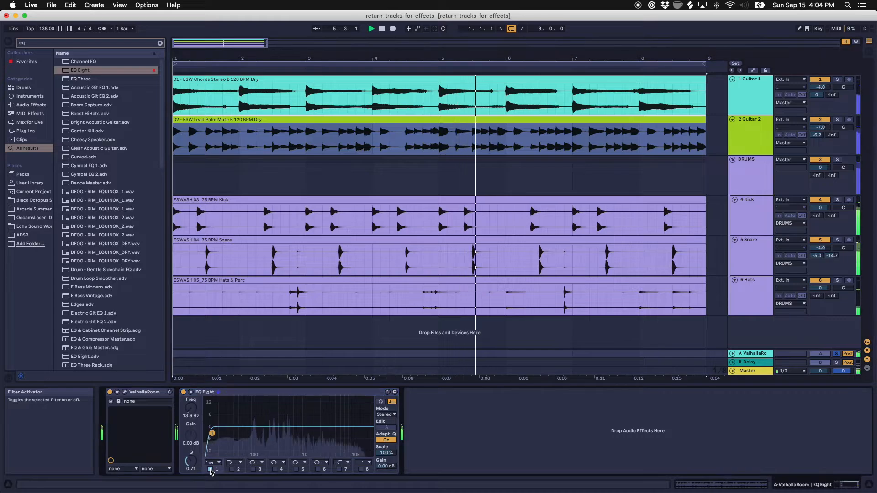
pyautogui.moveTo(191, 407); pyautogui.dragTo(191, 384)
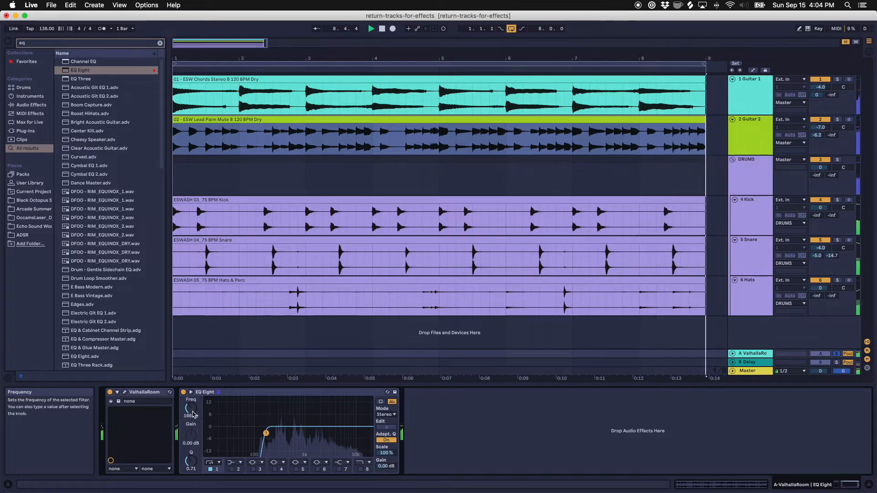
pyautogui.click(836, 353)
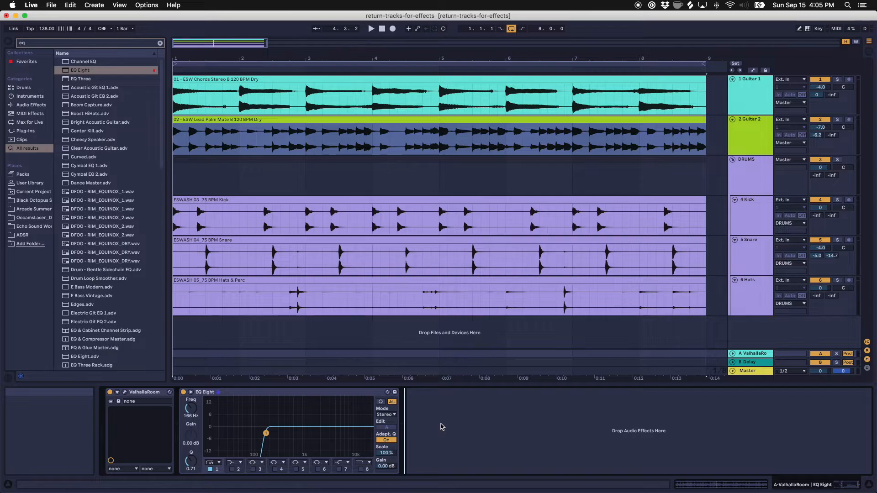
# - Add an Auto Pan device after EQ Eight on return track A
pyautogui.press('super+f')
pyautogui.write('auto')
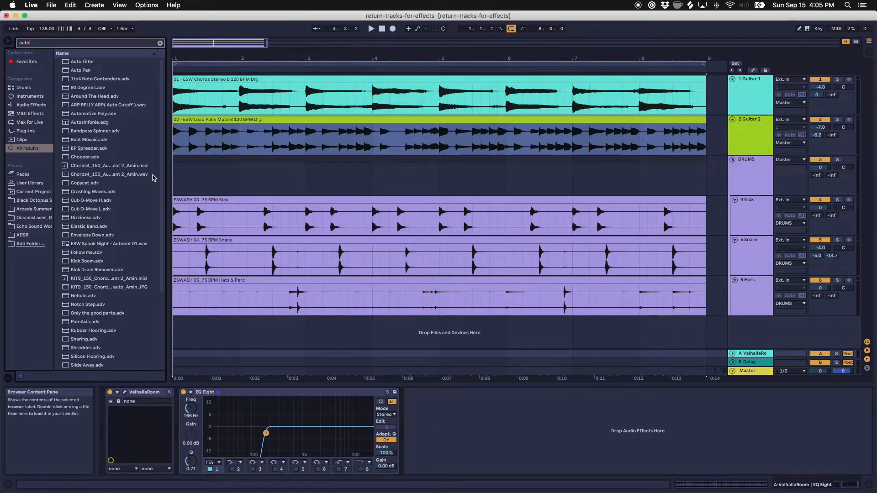
pyautogui.moveTo(71, 72); pyautogui.dragTo(475, 420)
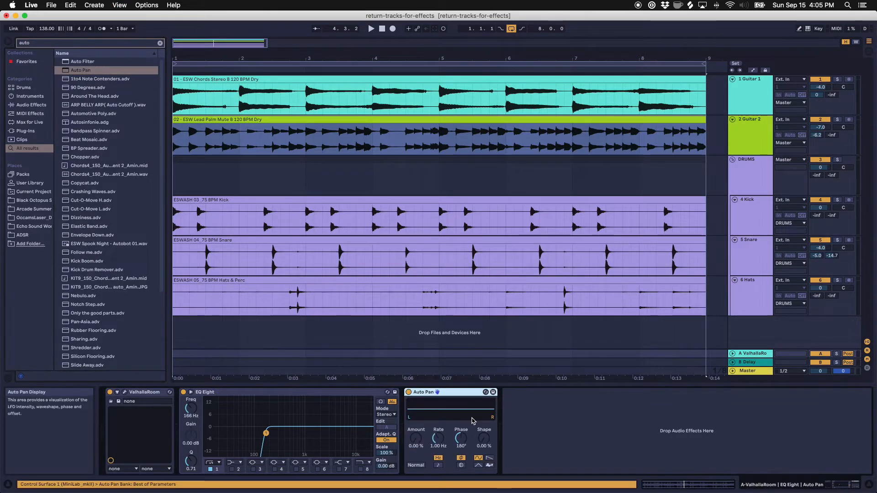
# - Set Auto Pan to a tempo-synced rate of 1.5 and an amount of 85.7% during playback
pyautogui.moveTo(416, 437); pyautogui.dragTo(415, 422)
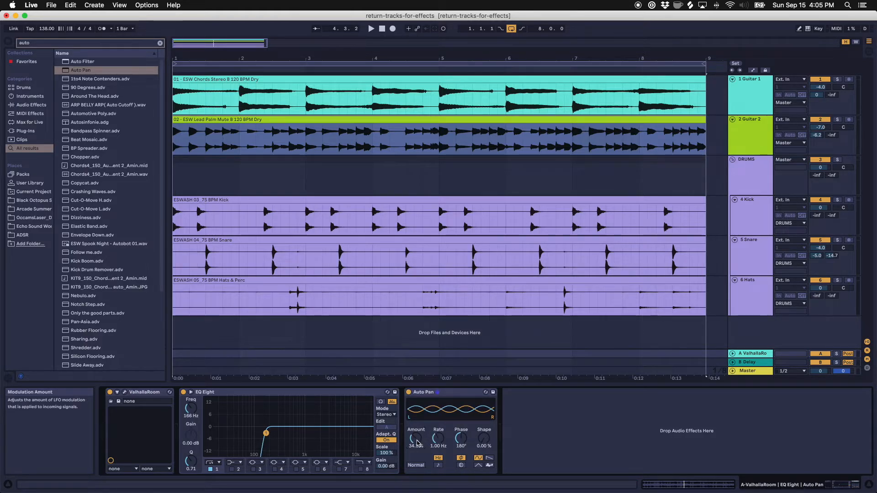
pyautogui.click(438, 465)
pyautogui.press('space')
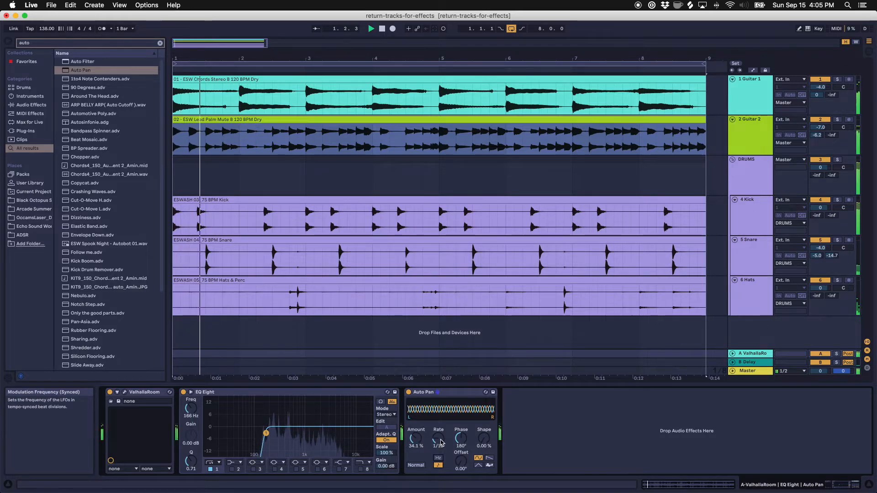
pyautogui.moveTo(416, 437); pyautogui.dragTo(438, 409)
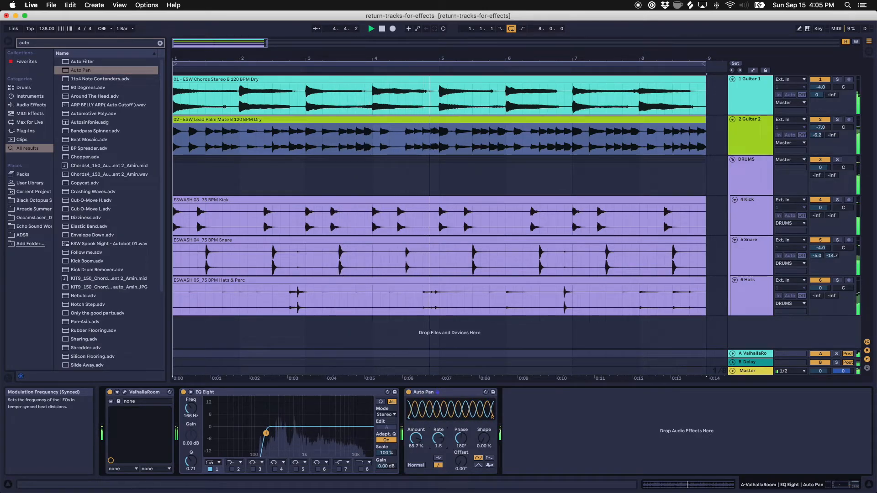
# - Lower Auto Pan's amount to 31.0% on return track A and stop playback
pyautogui.moveTo(415, 438); pyautogui.dragTo(415, 463)
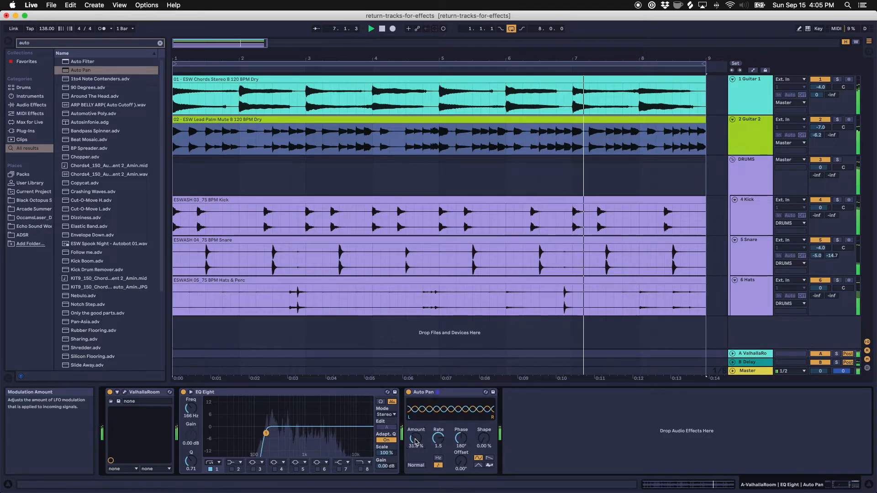
pyautogui.click(537, 417)
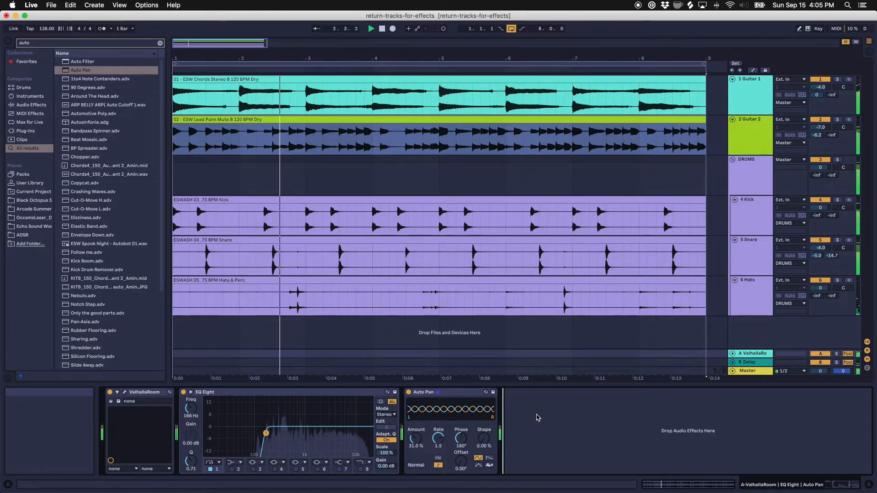
pyautogui.press('space')
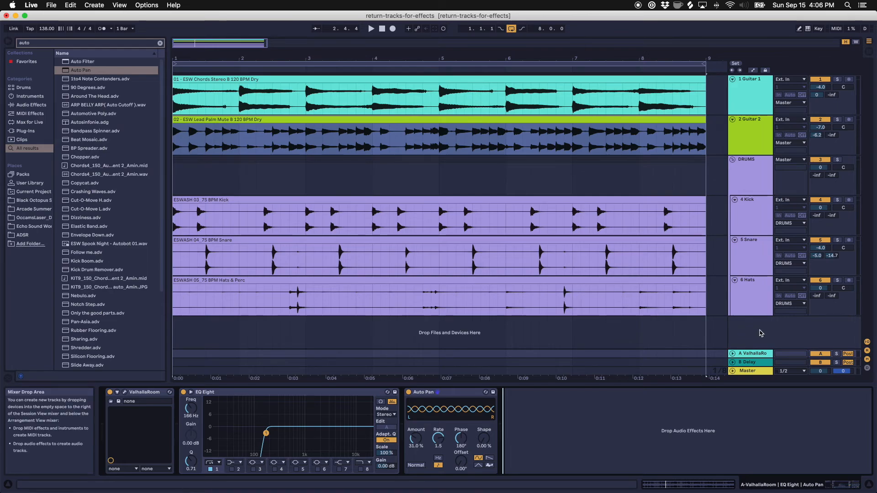
pyautogui.rightClick(759, 333)
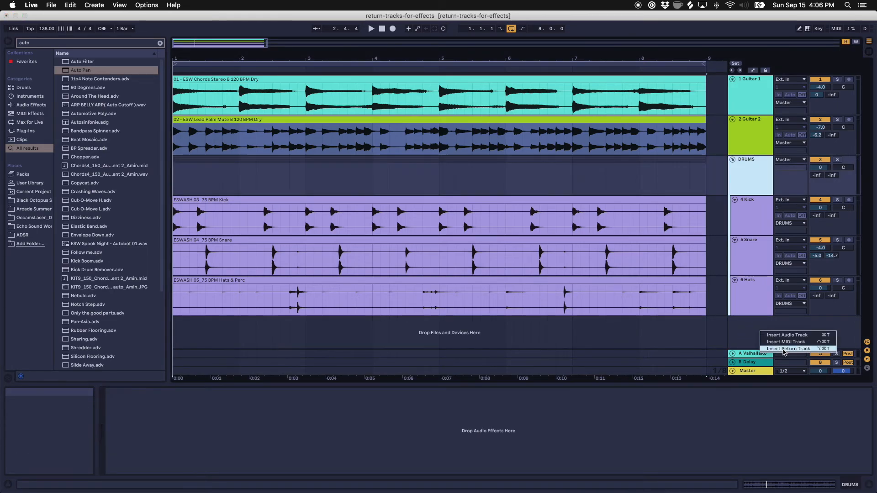
pyautogui.click(748, 335)
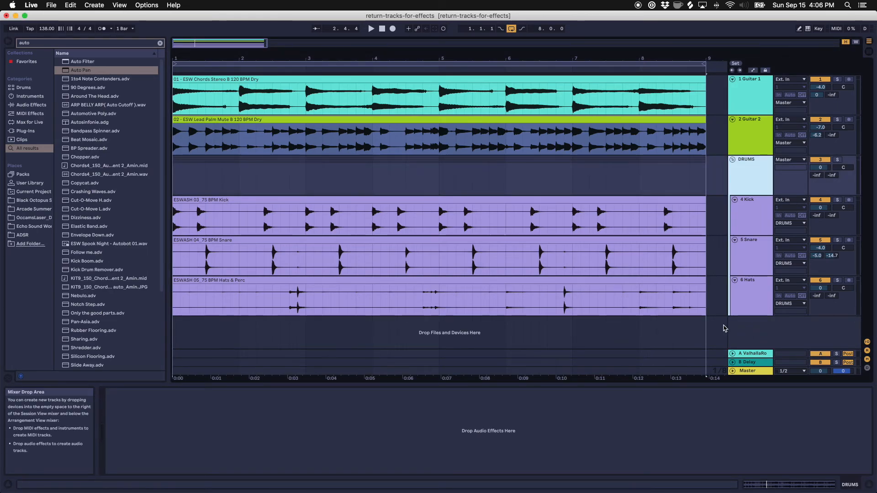
pyautogui.click(94, 5)
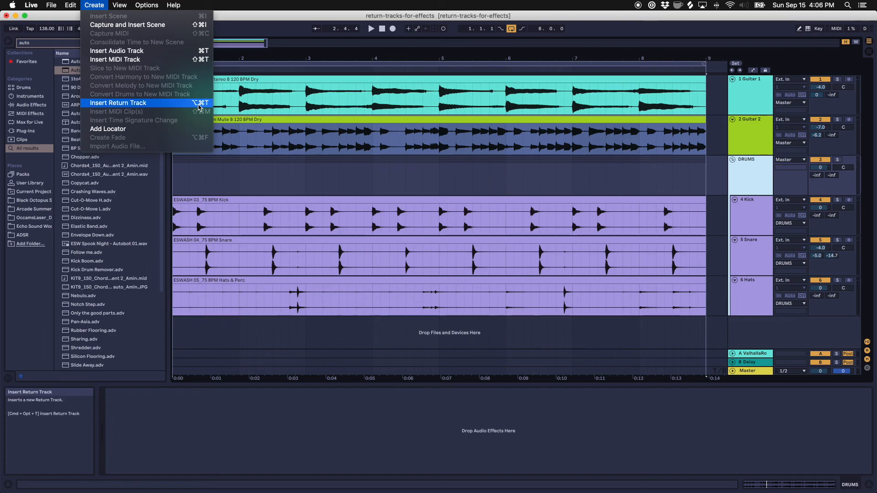
pyautogui.press('Escape')
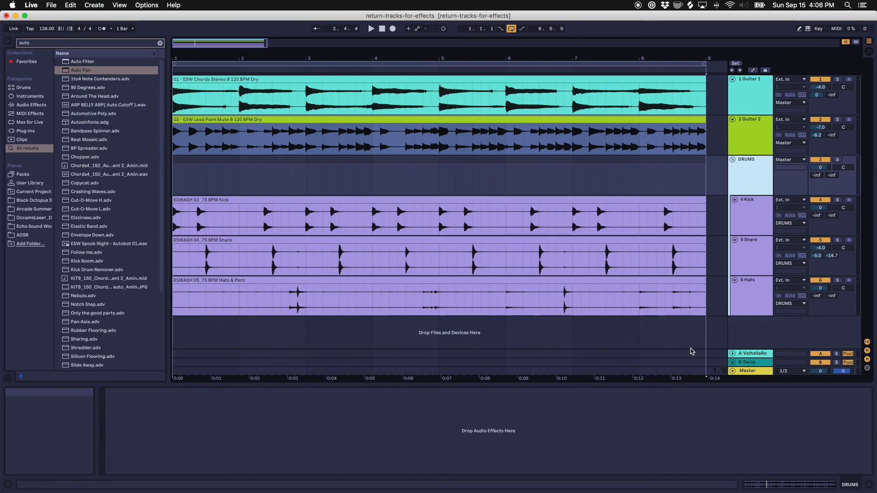